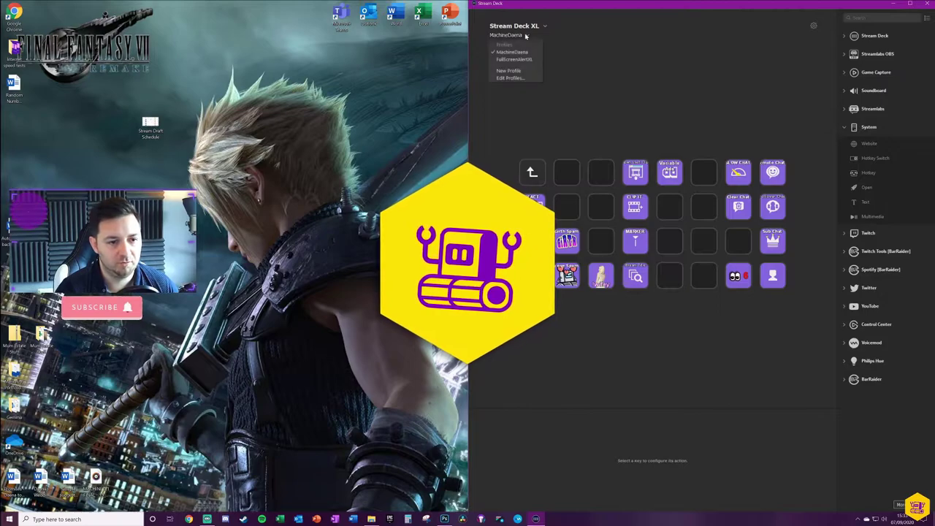
Step: Review the Accounts and Profiles preferences, close them, and select the Back key
{"action": "left_click", "coordinate": [505, 78]}
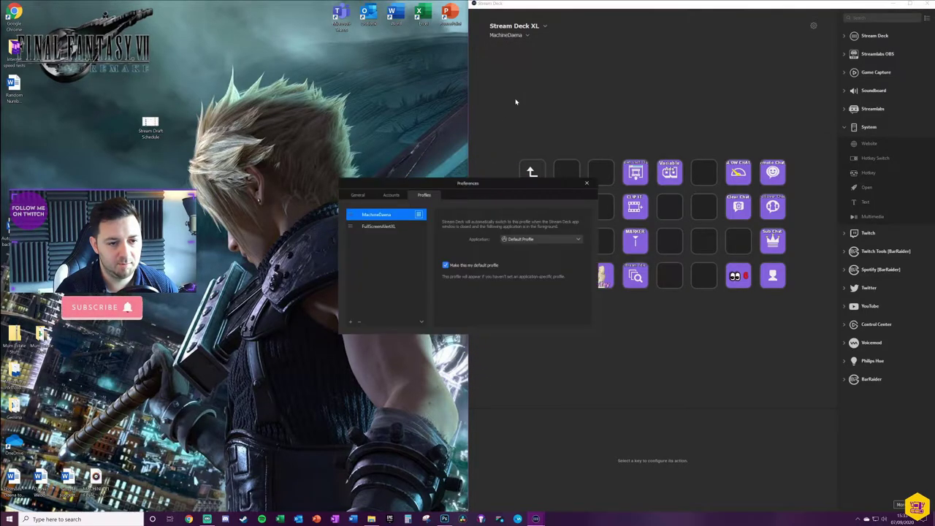
{"action": "left_click", "coordinate": [392, 195]}
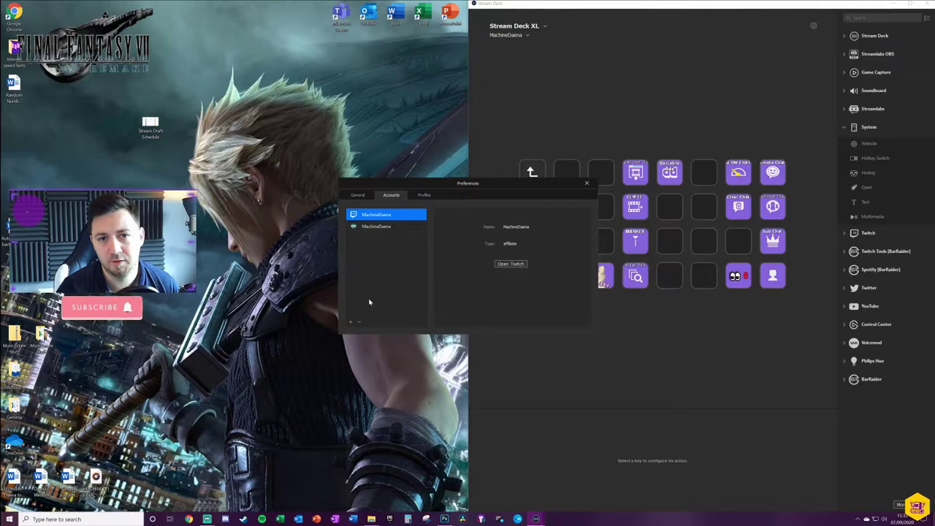
{"action": "left_click", "coordinate": [425, 196]}
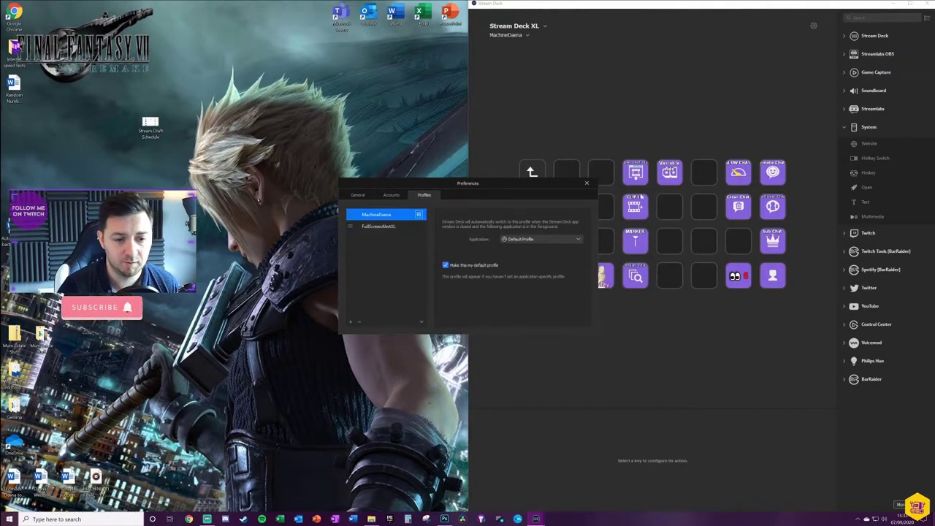
{"action": "key", "text": "Escape"}
{"action": "left_click", "coordinate": [532, 173]}
{"action": "double_click", "coordinate": [533, 172]}
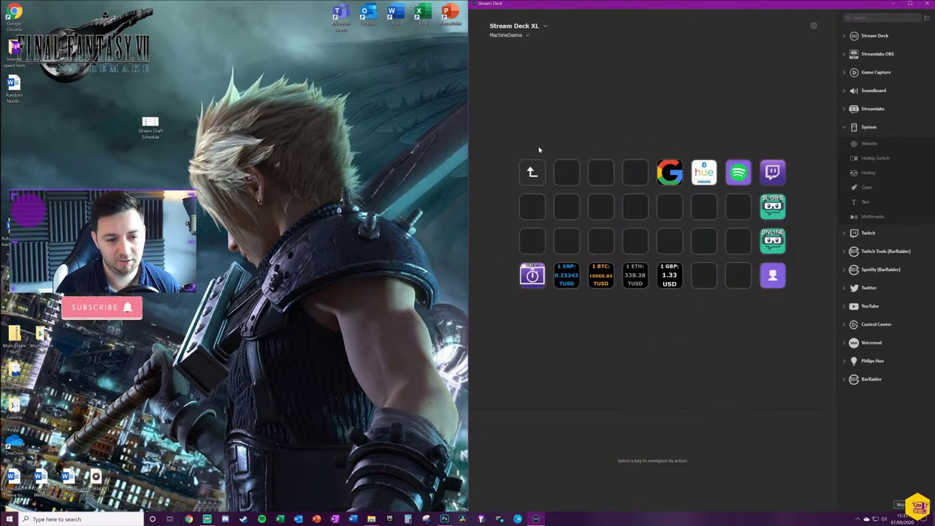
{"action": "double_click", "coordinate": [738, 172]}
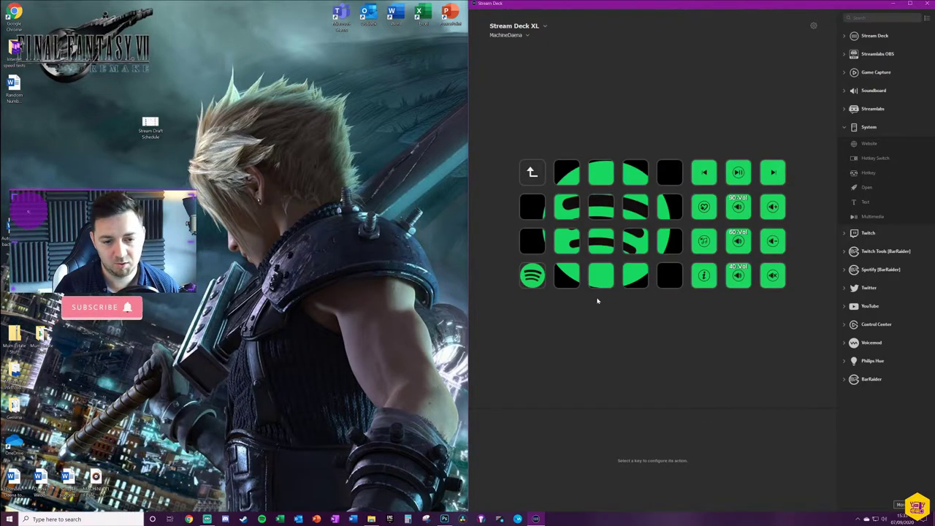
{"action": "left_click", "coordinate": [532, 172]}
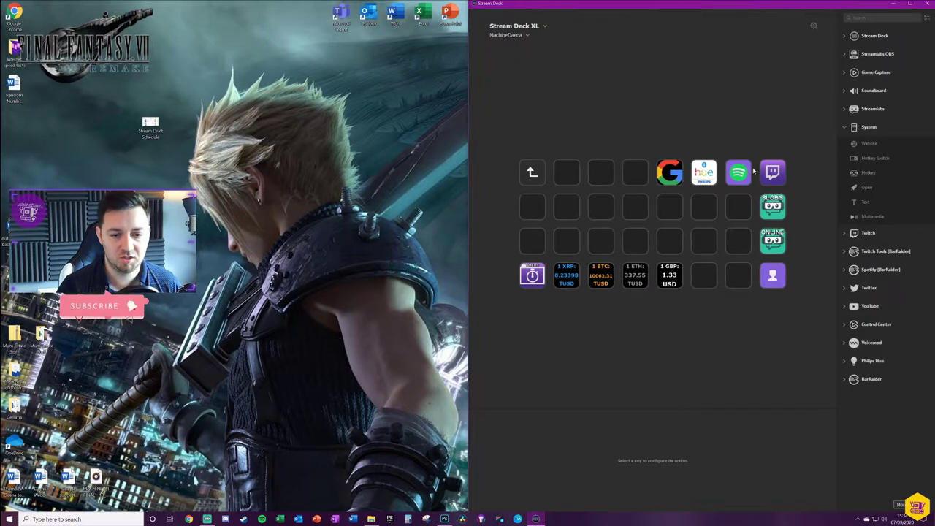
Step: Visit the SLOBS folder, return to the main page, then enter the Twitch folder
{"action": "double_click", "coordinate": [776, 211]}
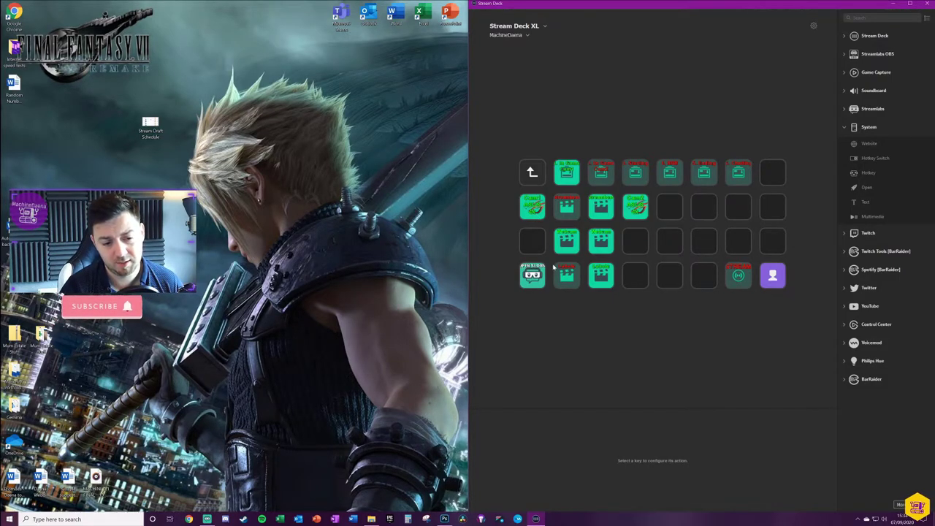
{"action": "left_click", "coordinate": [534, 173]}
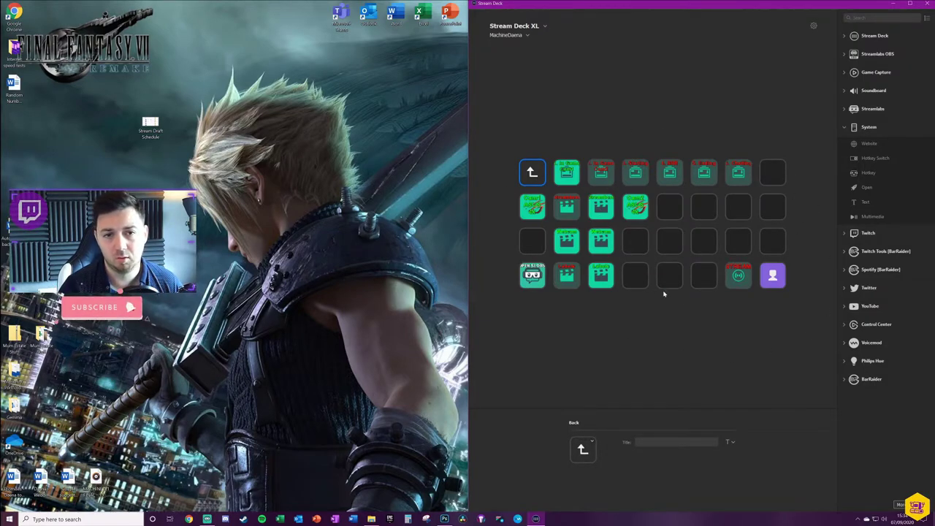
{"action": "double_click", "coordinate": [533, 172]}
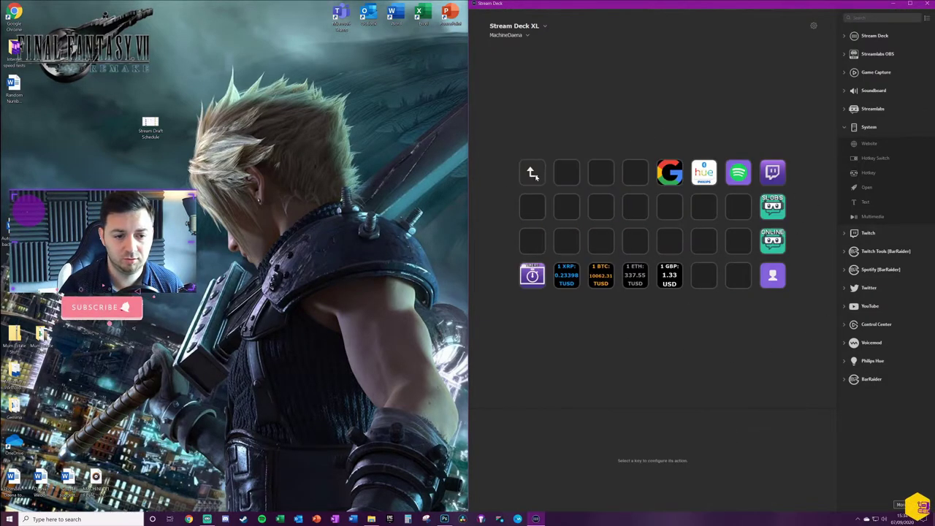
{"action": "left_click", "coordinate": [773, 172]}
{"action": "double_click", "coordinate": [773, 173]}
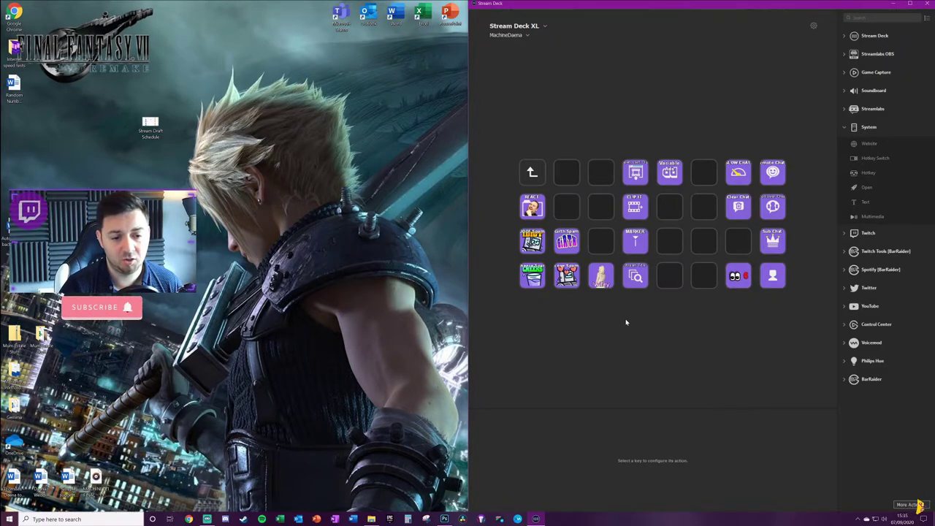
Step: Create a new folder on the empty row 2, column 2 Twitch key
{"action": "left_click", "coordinate": [567, 206]}
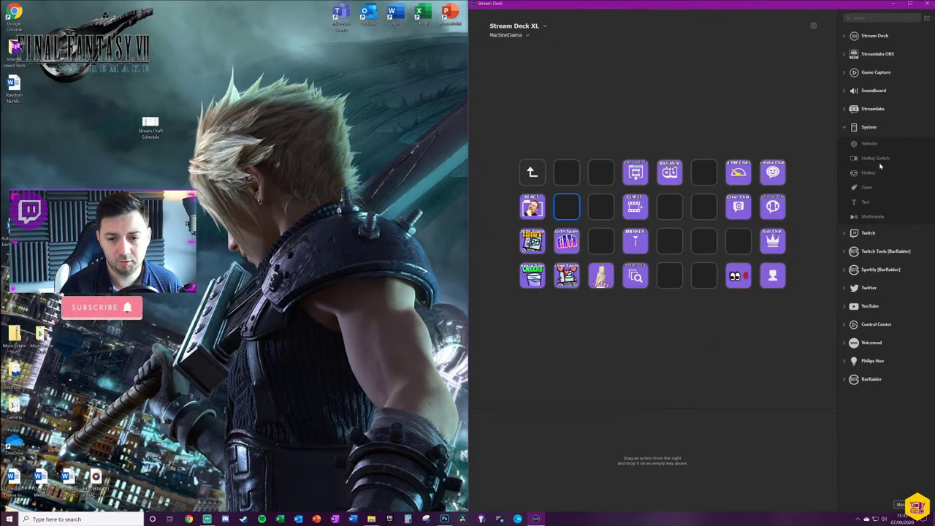
{"action": "right_click", "coordinate": [573, 207]}
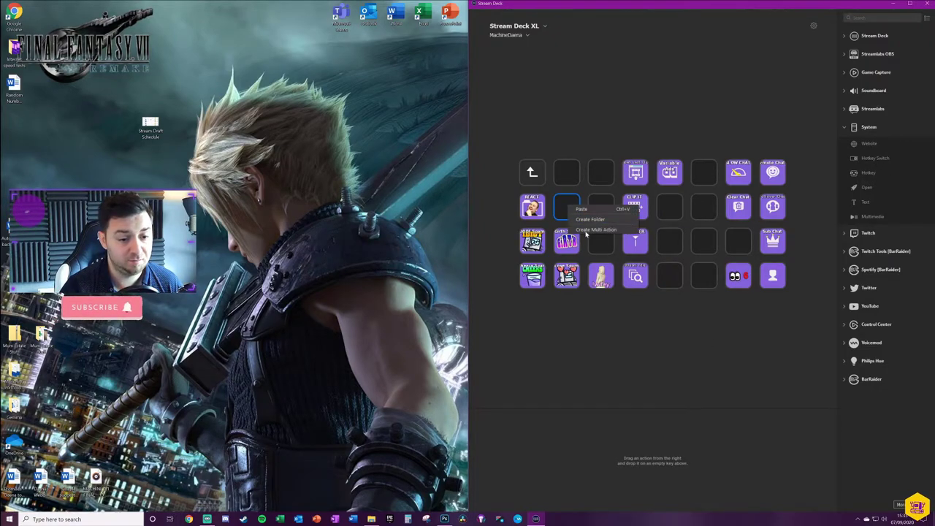
{"action": "left_click", "coordinate": [590, 219]}
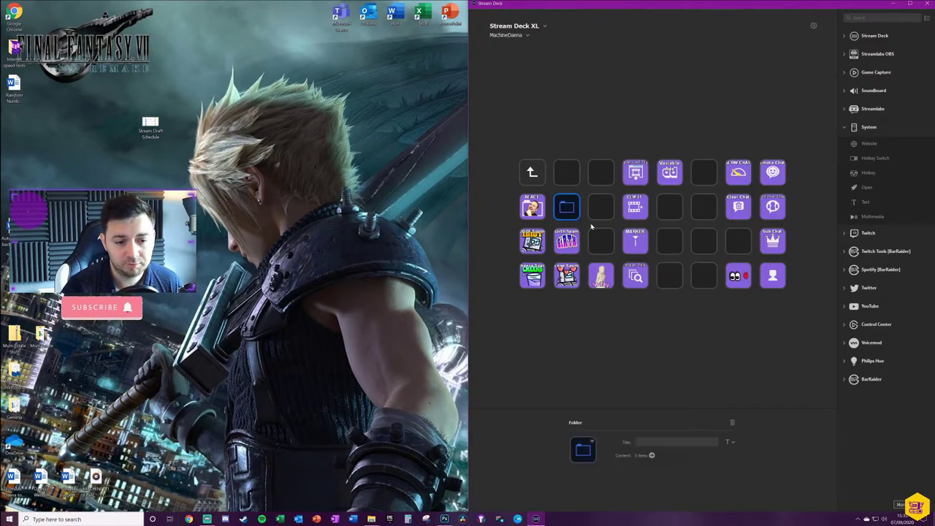
{"action": "left_click", "coordinate": [592, 443]}
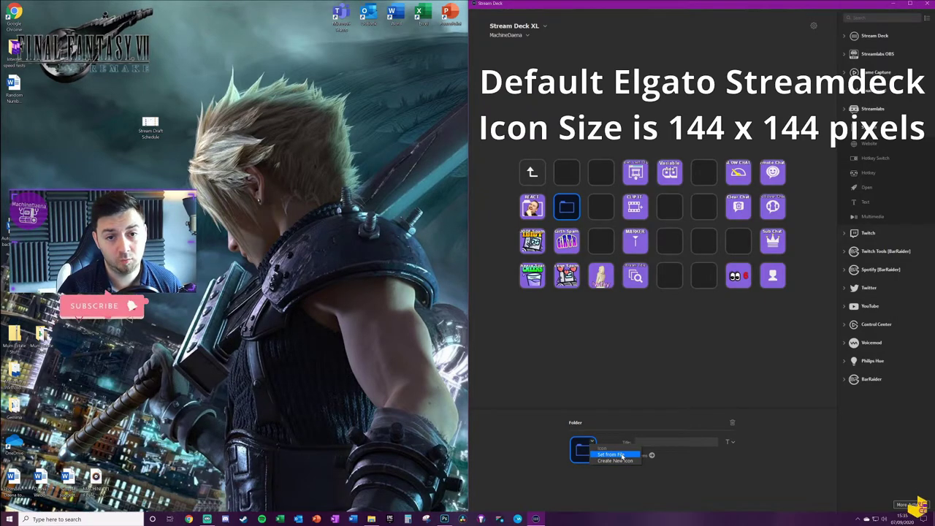
Step: Set the new folder key's icon from the PogChamps Icon image file
{"action": "left_click", "coordinate": [622, 456]}
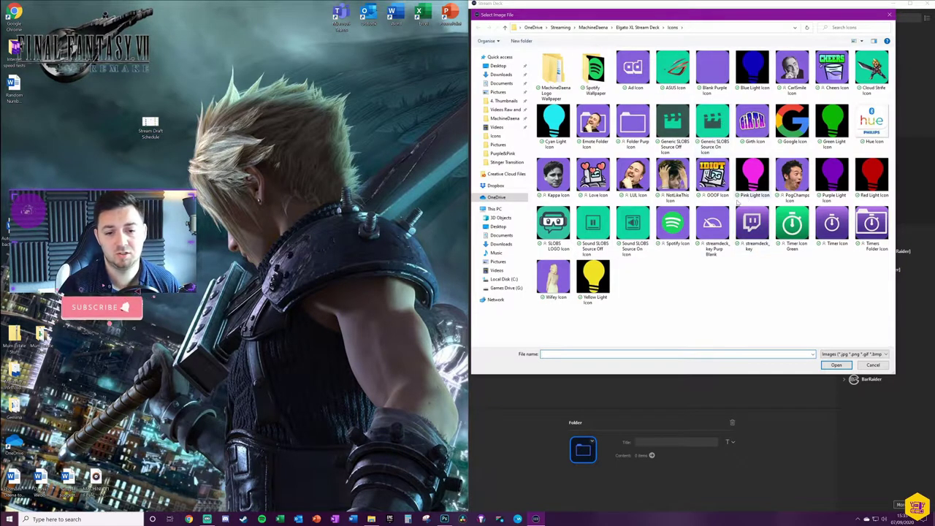
{"action": "left_click", "coordinate": [791, 187]}
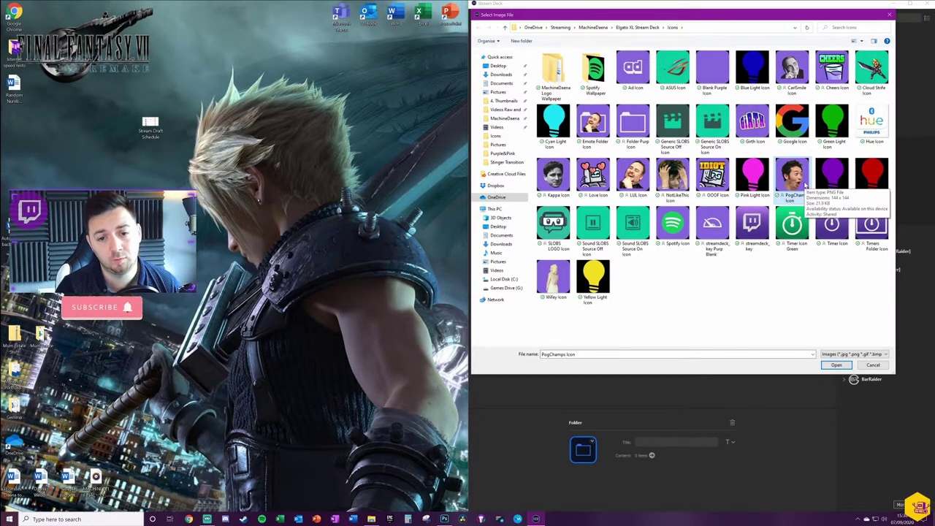
{"action": "left_click", "coordinate": [836, 364]}
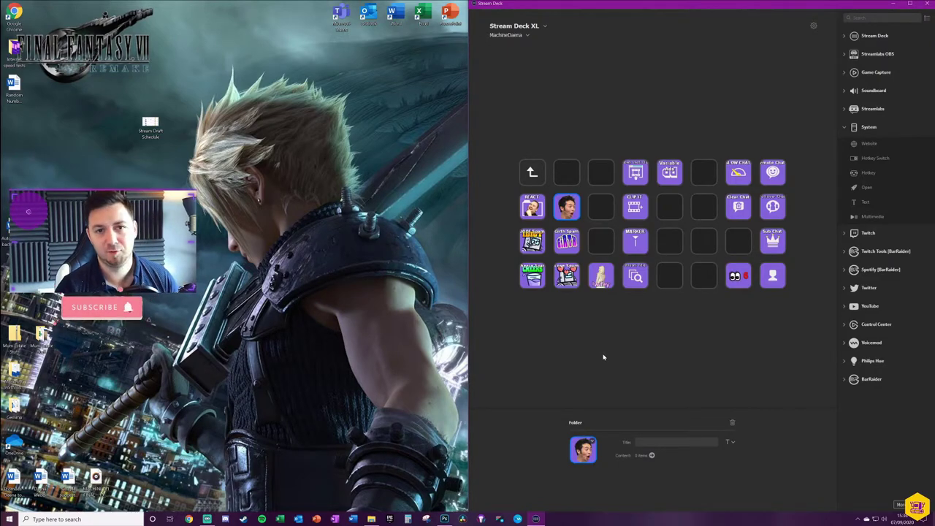
Step: Reset the folder key's icon to default, then launch Create New Icon in Key Creator
{"action": "left_click", "coordinate": [614, 399]}
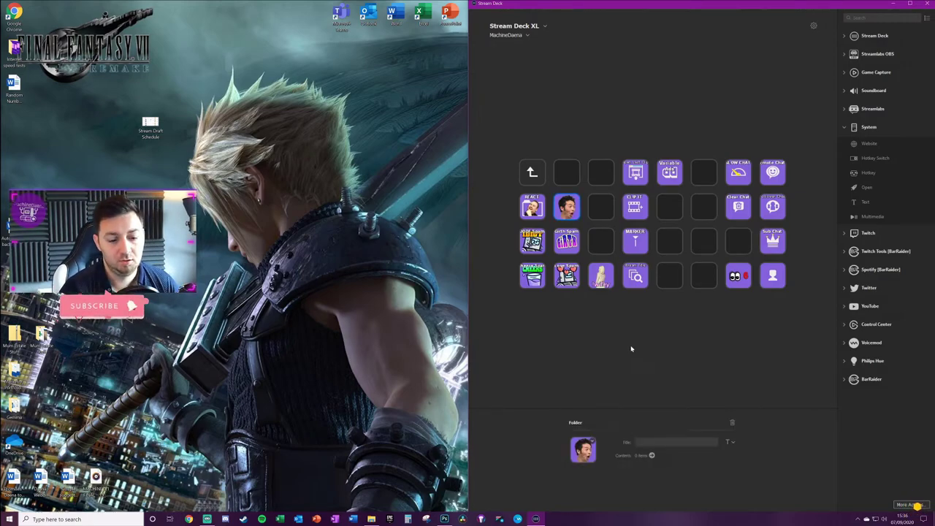
{"action": "left_click", "coordinate": [593, 441]}
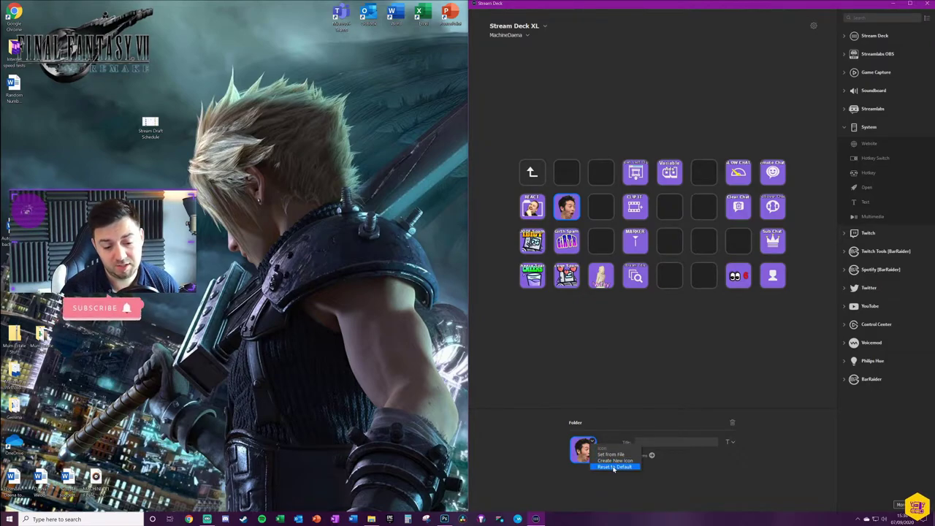
{"action": "left_click", "coordinate": [614, 467]}
{"action": "left_click", "coordinate": [591, 443]}
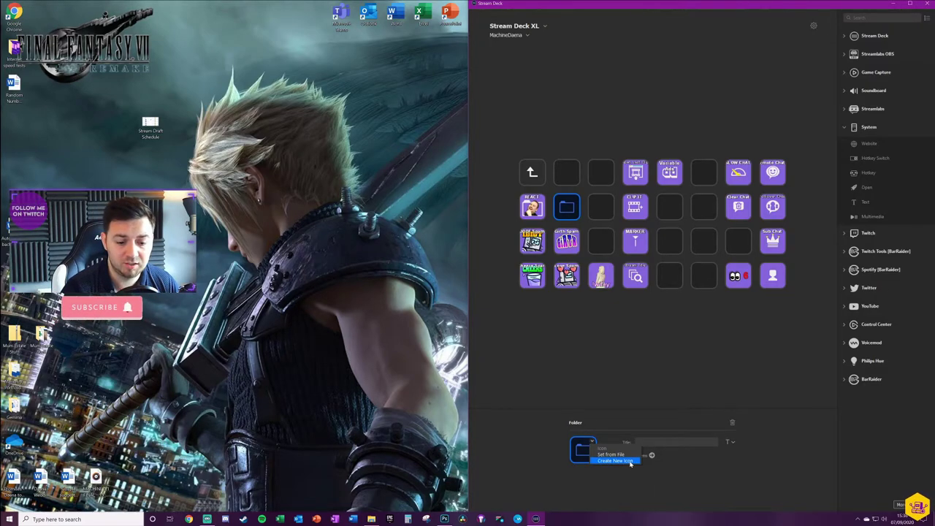
{"action": "left_click", "coordinate": [630, 461]}
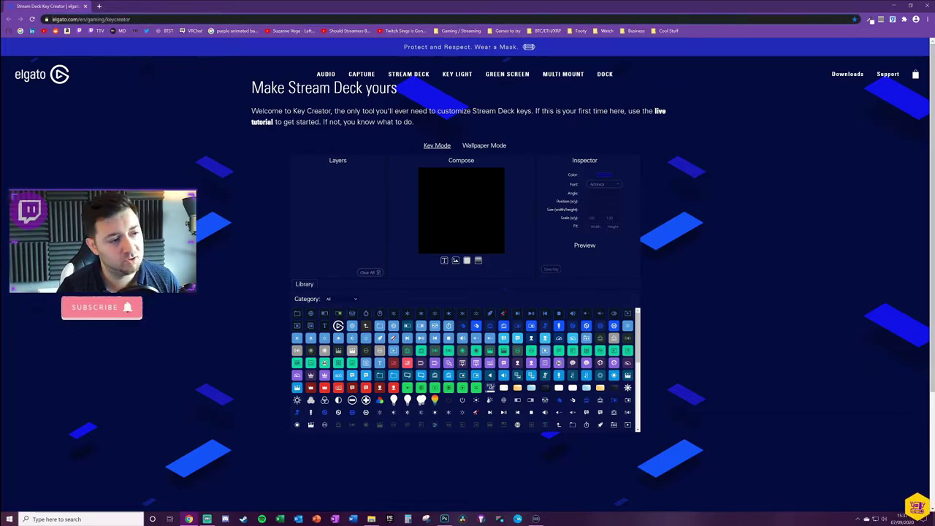
Step: Put Key Creator in Wallpaper Mode with the 32-key Stream Deck XL layout
{"action": "left_click", "coordinate": [54, 22]}
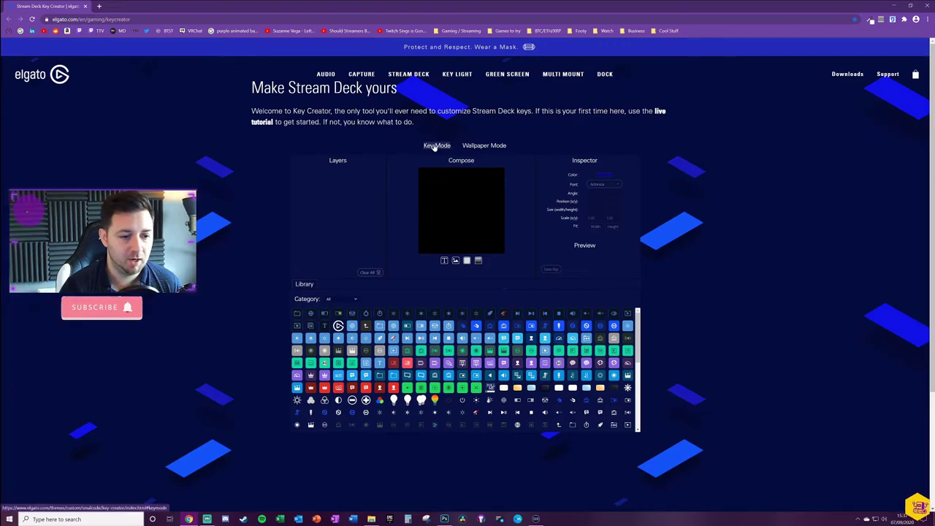
{"action": "left_click", "coordinate": [484, 146]}
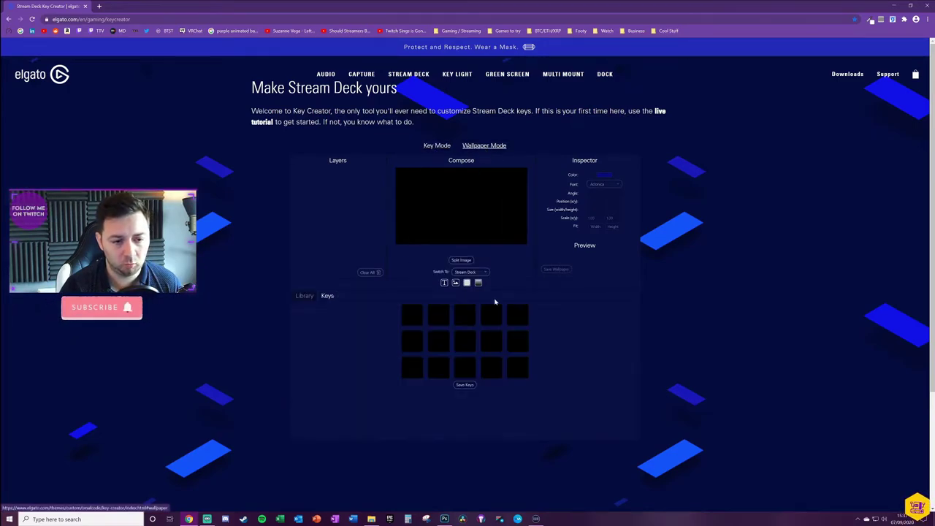
{"action": "left_click", "coordinate": [468, 271]}
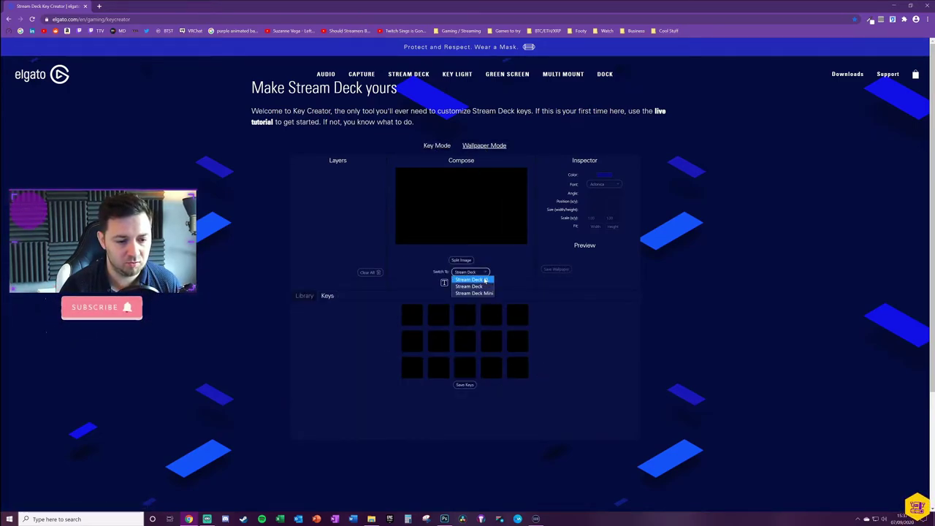
{"action": "left_click", "coordinate": [468, 283]}
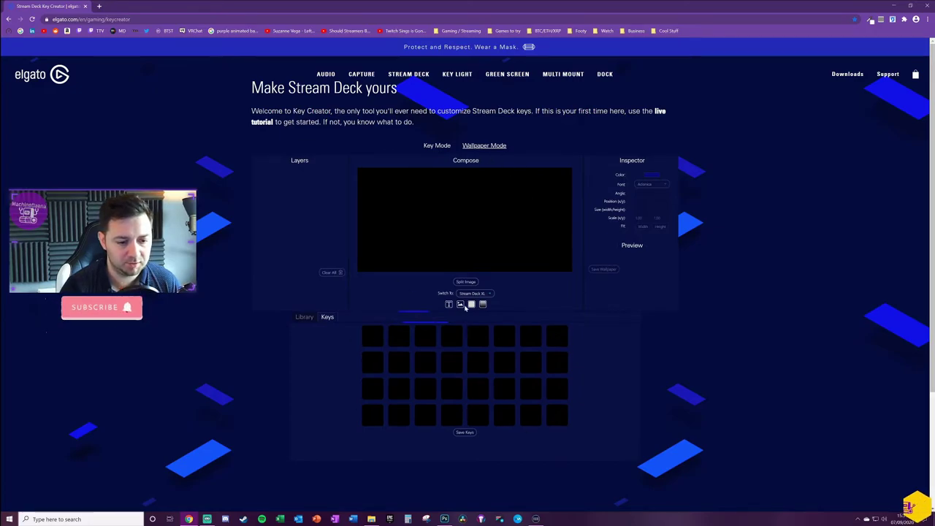
Step: Load the yellow MachineDaena logo image and switch back to single-key Key Mode
{"action": "left_click", "coordinate": [460, 304]}
{"action": "scroll", "coordinate": [468, 303], "scroll_direction": "down", "scroll_amount": 2}
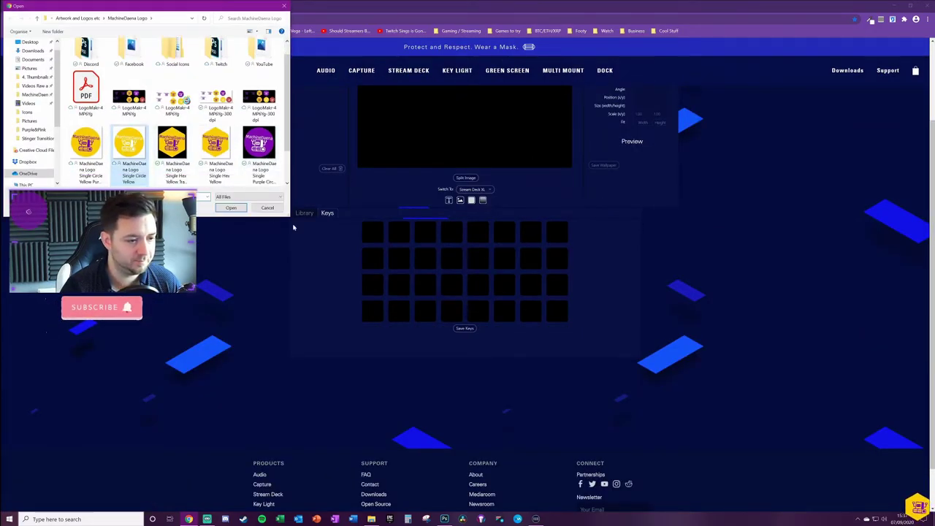
{"action": "key", "text": "Escape"}
{"action": "scroll", "coordinate": [513, 212], "scroll_direction": "up", "scroll_amount": 2}
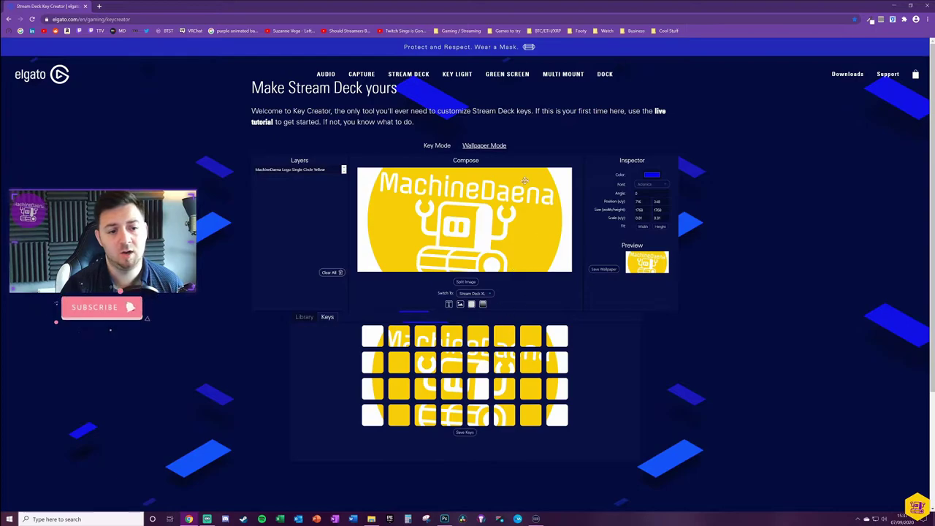
{"action": "left_click", "coordinate": [437, 146]}
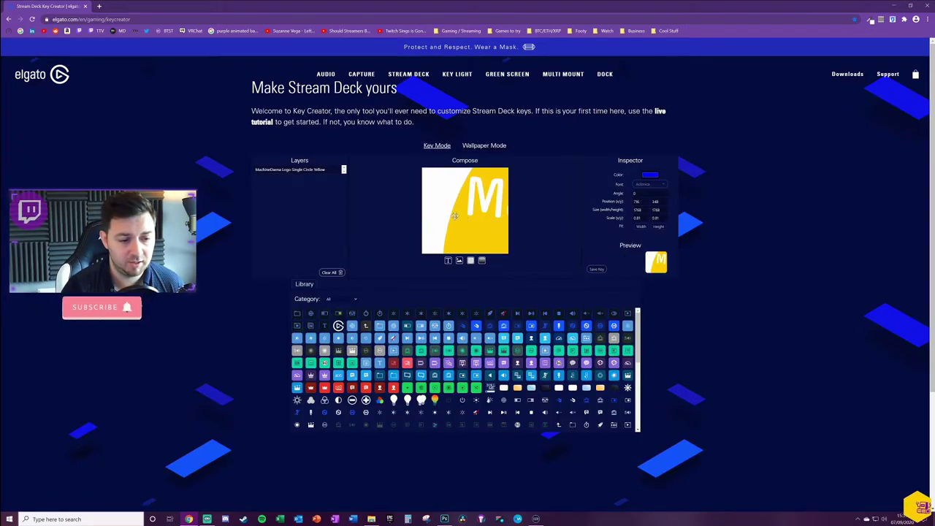
Step: Delete the MachineDaena logo layer and browse the Library icons
{"action": "left_click", "coordinate": [344, 169]}
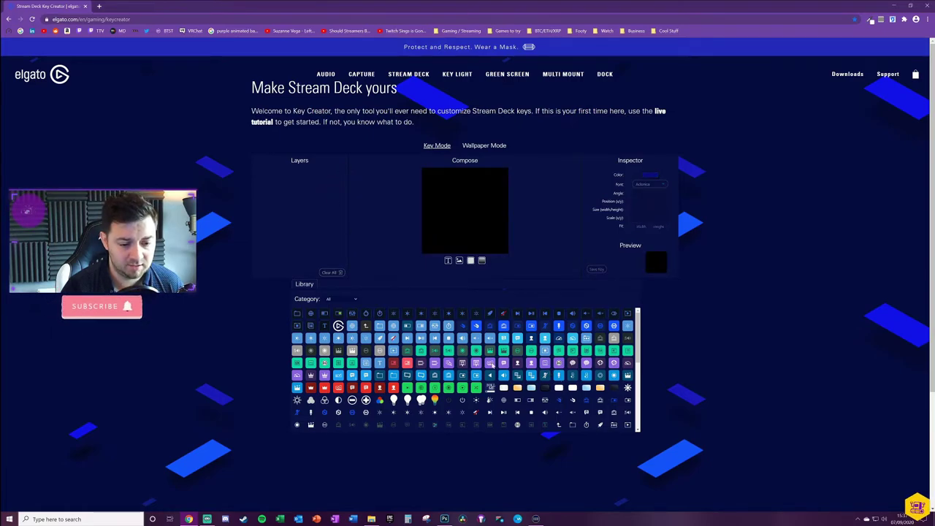
{"action": "scroll", "coordinate": [490, 366], "scroll_direction": "down", "scroll_amount": 5}
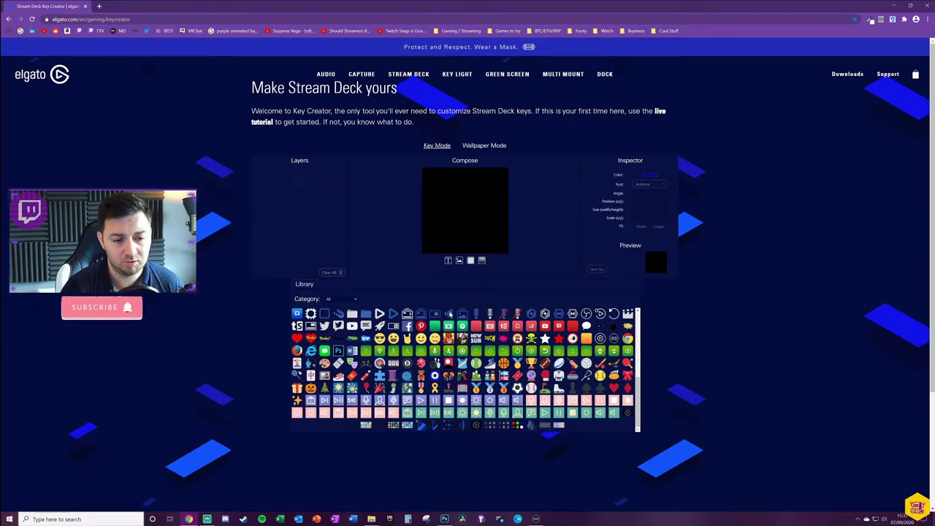
{"action": "scroll", "coordinate": [422, 340], "scroll_direction": "up", "scroll_amount": 3}
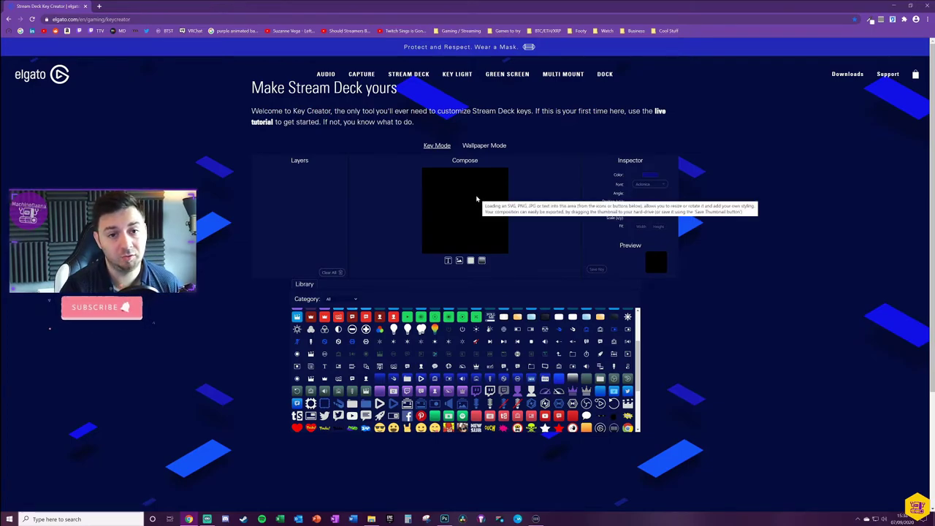
{"action": "scroll", "coordinate": [442, 339], "scroll_direction": "down", "scroll_amount": 1}
{"action": "scroll", "coordinate": [441, 339], "scroll_direction": "down", "scroll_amount": 2}
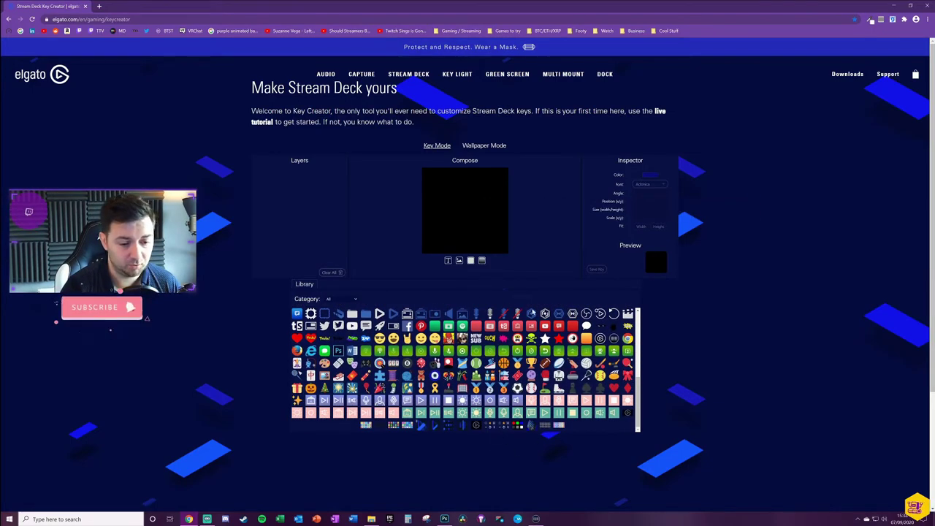
{"action": "scroll", "coordinate": [582, 309], "scroll_direction": "down", "scroll_amount": 3}
{"action": "scroll", "coordinate": [582, 309], "scroll_direction": "up", "scroll_amount": 5}
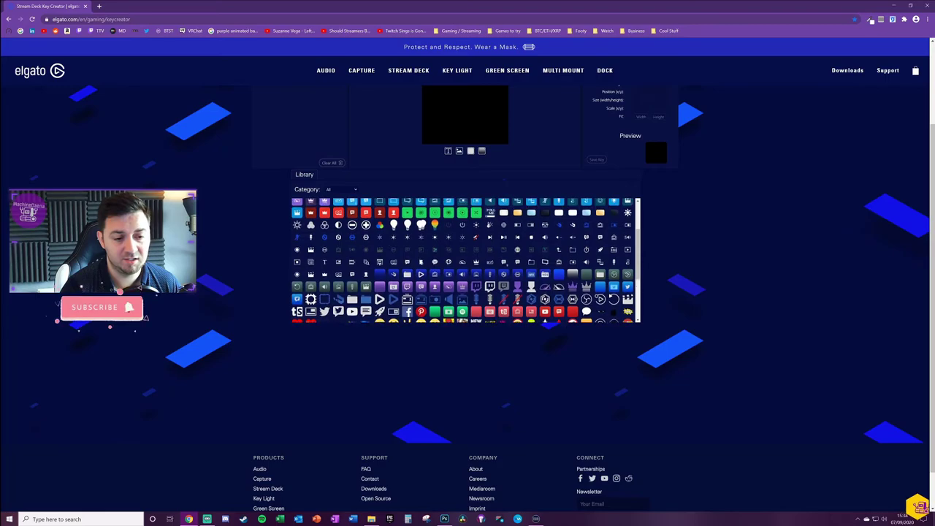
{"action": "scroll", "coordinate": [478, 280], "scroll_direction": "up", "scroll_amount": 3}
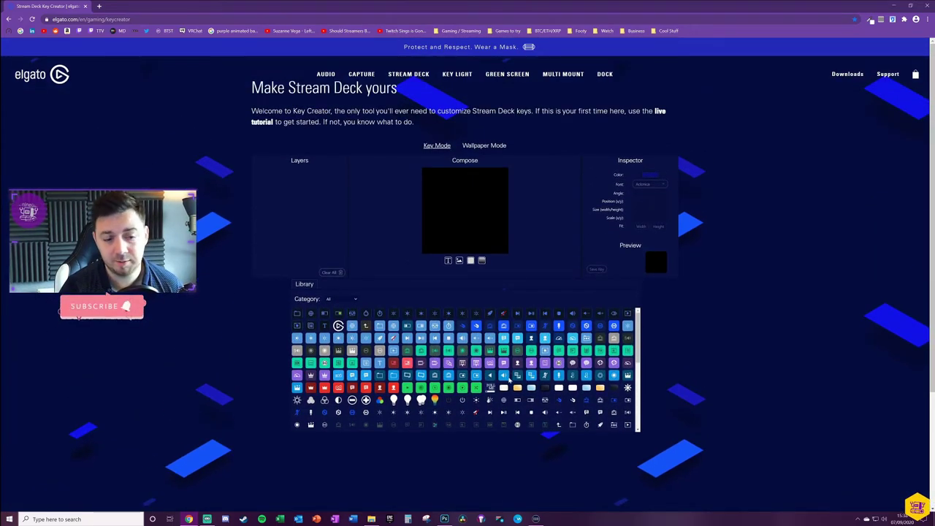
{"action": "scroll", "coordinate": [480, 403], "scroll_direction": "down", "scroll_amount": 3}
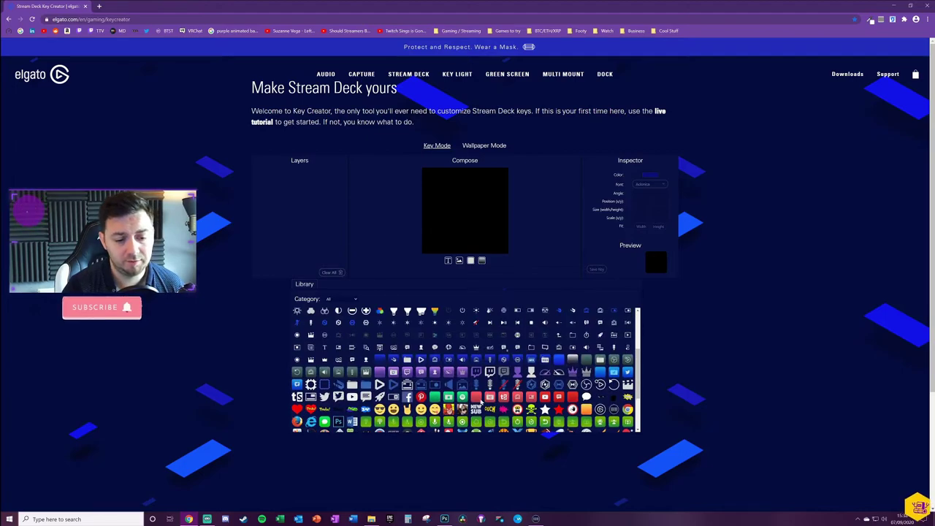
Step: Compose a red rounded square with a power symbol on top, saved as streamdeck_key.png
{"action": "left_click_drag", "start_coordinate": [479, 403], "coordinate": [464, 205]}
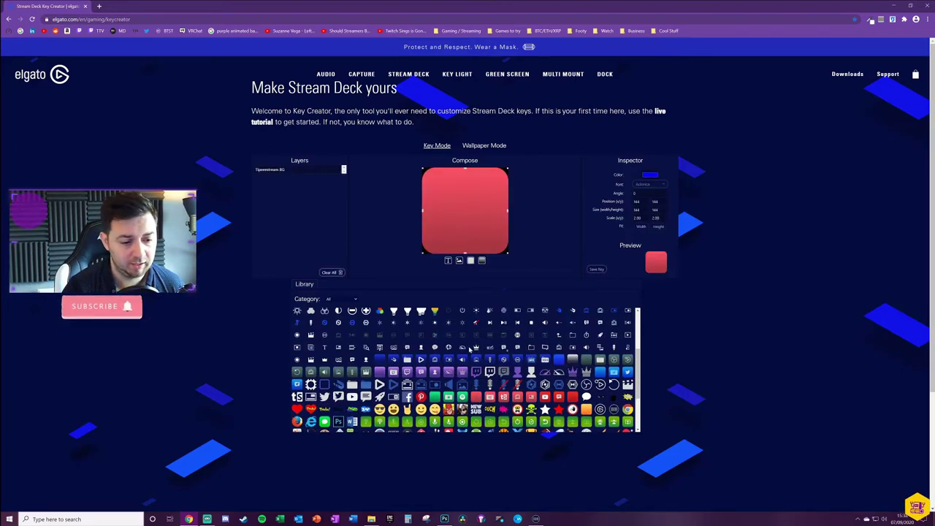
{"action": "scroll", "coordinate": [479, 351], "scroll_direction": "up", "scroll_amount": 1}
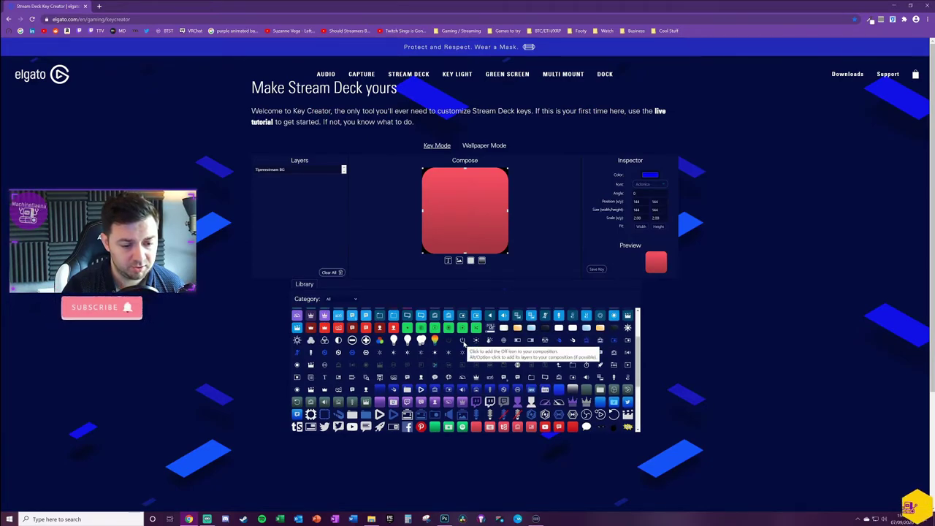
{"action": "left_click", "coordinate": [405, 328]}
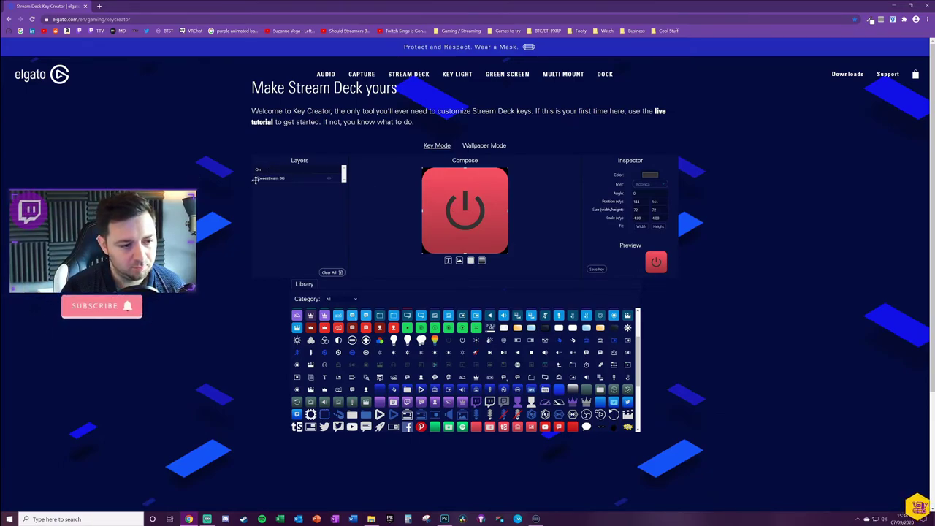
{"action": "mouse_move", "coordinate": [280, 170]}
{"action": "left_mouse_down"}
{"action": "mouse_move", "coordinate": [281, 184]}
{"action": "mouse_move", "coordinate": [277, 171]}
{"action": "left_mouse_up"}
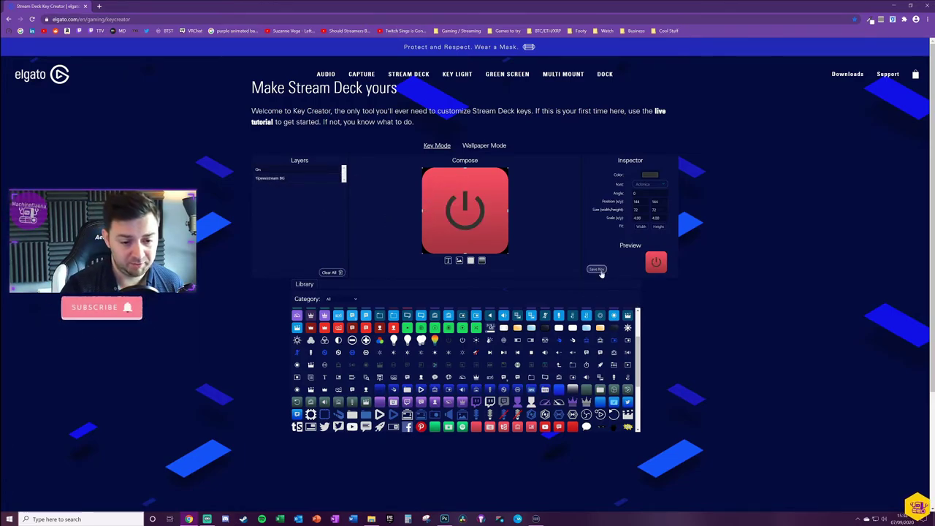
{"action": "left_click", "coordinate": [596, 270]}
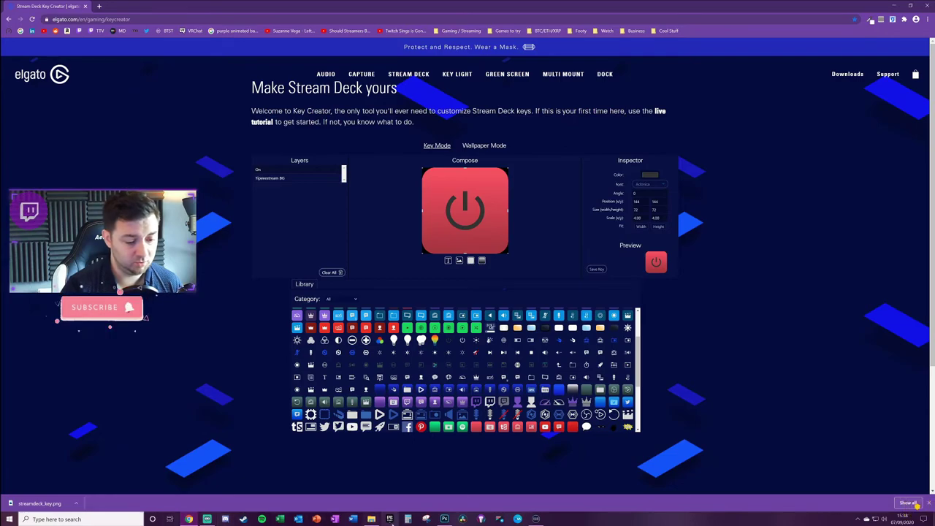
Step: Set the folder key's icon to streamdeck_key.png from the Downloads folder
{"action": "left_click", "coordinate": [536, 518]}
{"action": "left_click", "coordinate": [577, 209]}
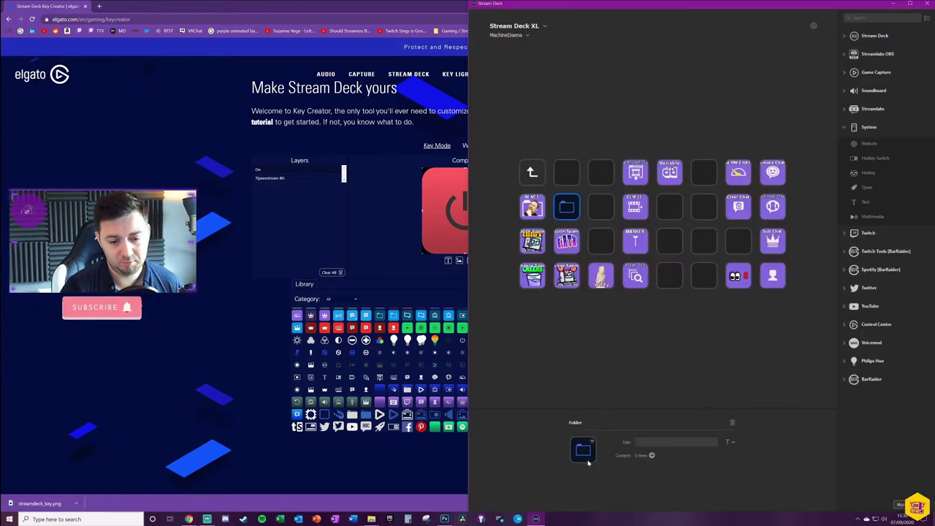
{"action": "left_click", "coordinate": [594, 442]}
{"action": "left_click", "coordinate": [610, 453]}
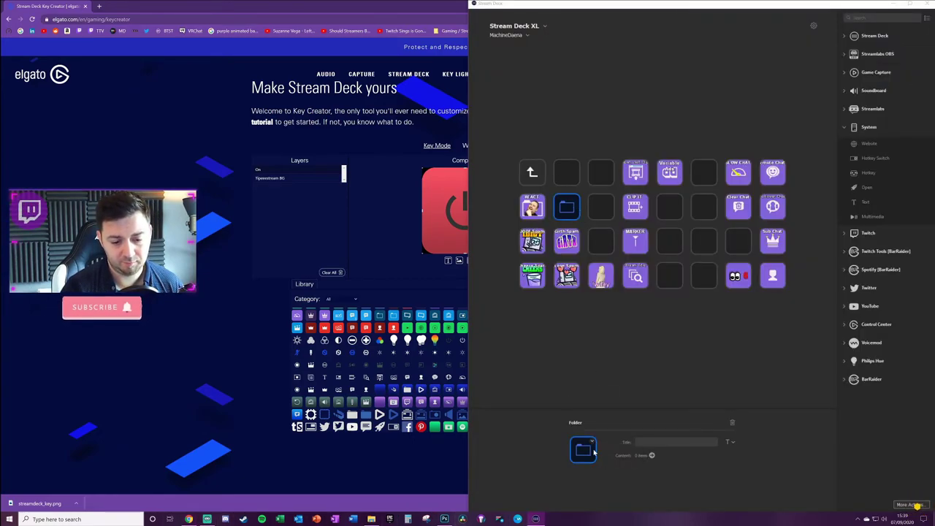
{"action": "left_click", "coordinate": [501, 75]}
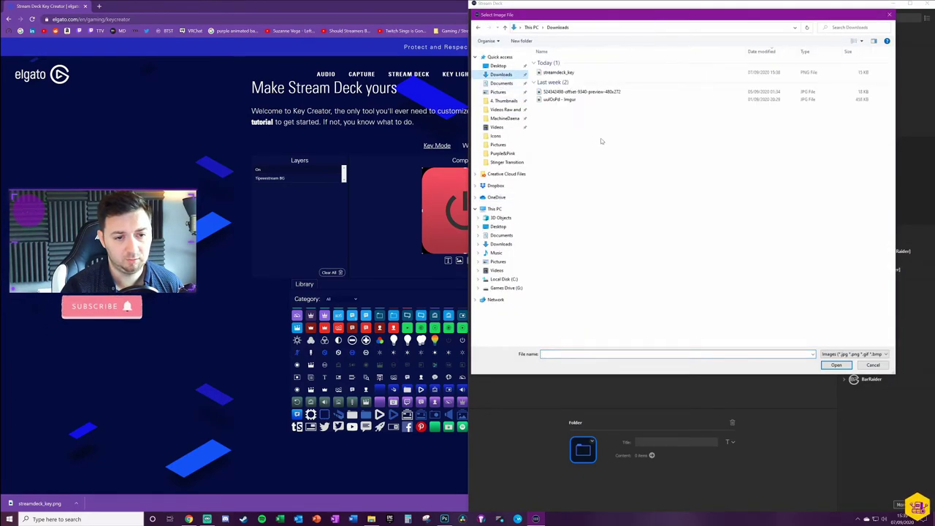
{"action": "left_click", "coordinate": [564, 71]}
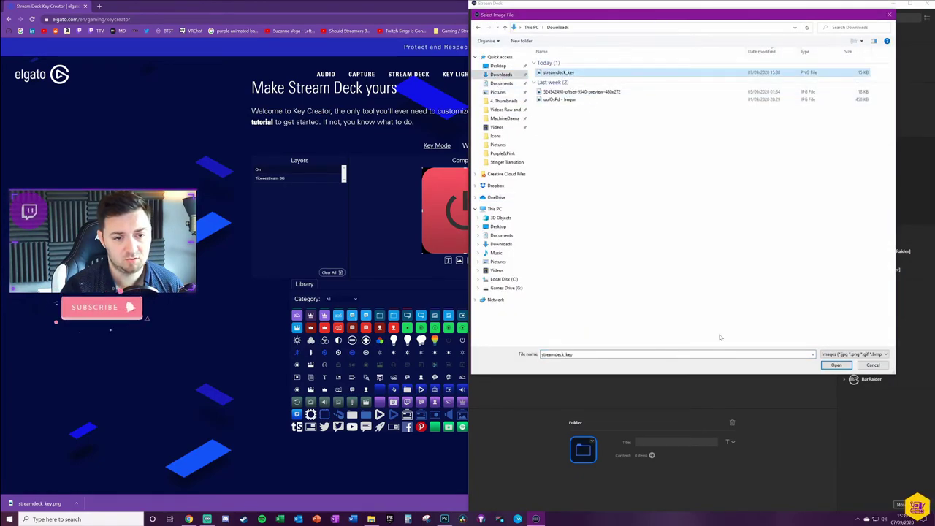
{"action": "left_click", "coordinate": [836, 364]}
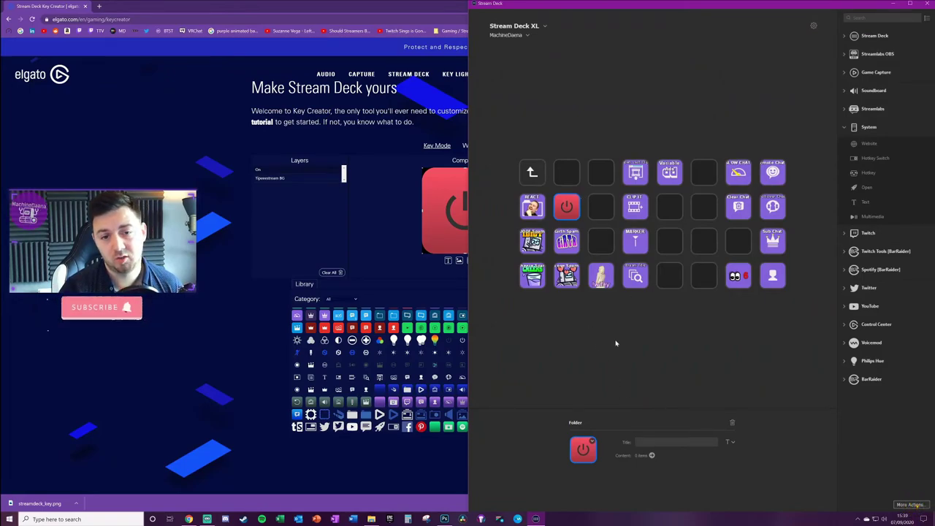
{"action": "left_click", "coordinate": [592, 441]}
{"action": "left_click", "coordinate": [612, 463]}
{"action": "left_click", "coordinate": [440, 172]}
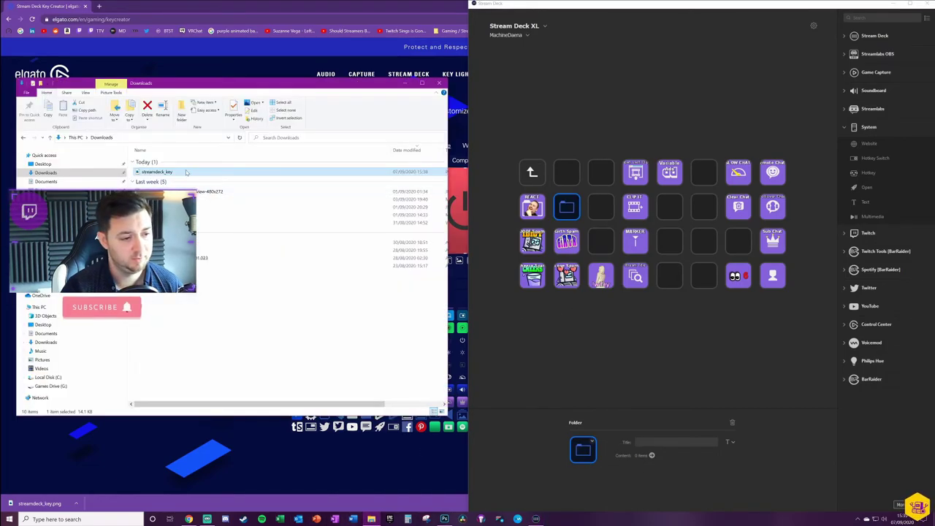
{"action": "left_click_drag", "start_coordinate": [190, 172], "coordinate": [583, 450]}
{"action": "left_click", "coordinate": [684, 366]}
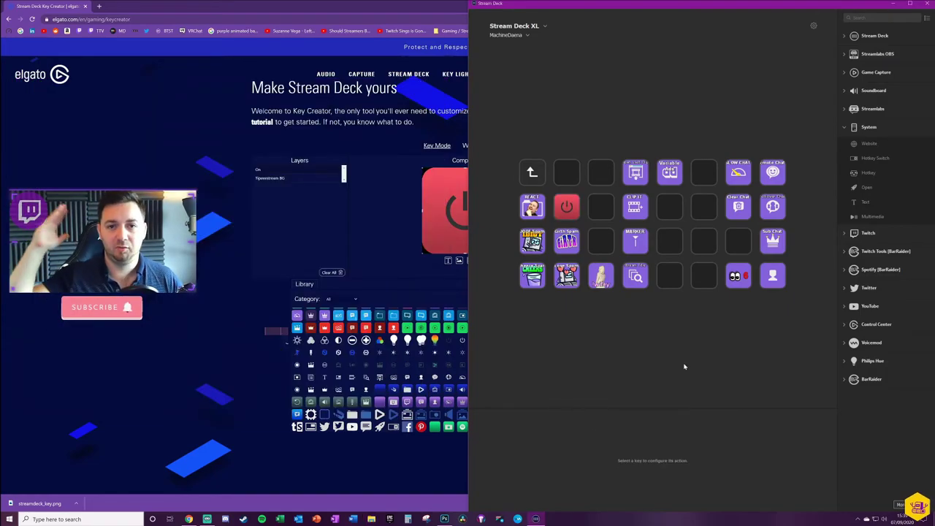